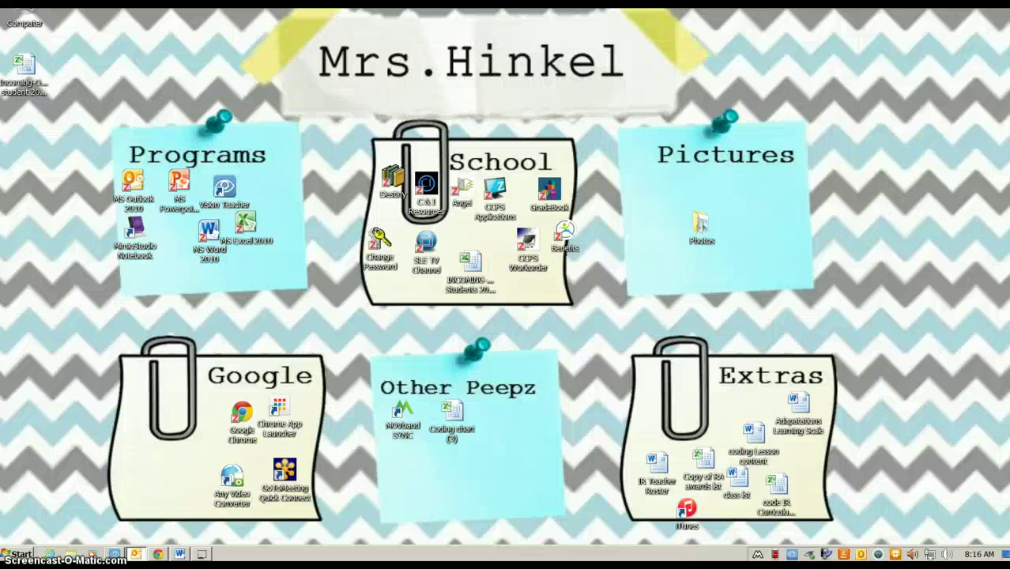
Step: Select the CCPS Applications launcher in the desktop's School group
{"action": "left_click", "coordinate": [265, 138]}
{"action": "left_click", "coordinate": [478, 196]}
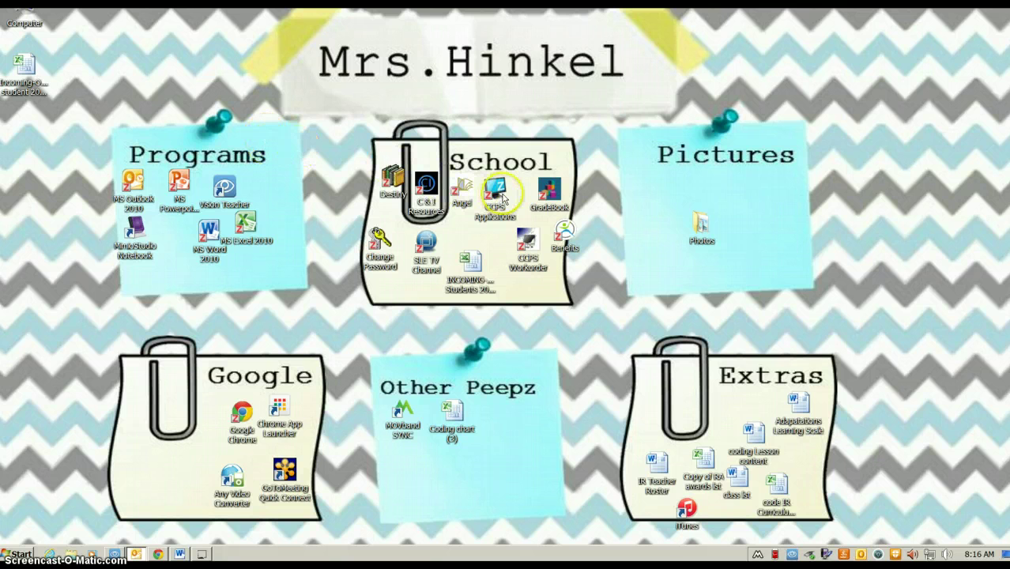
{"action": "left_click", "coordinate": [498, 195]}
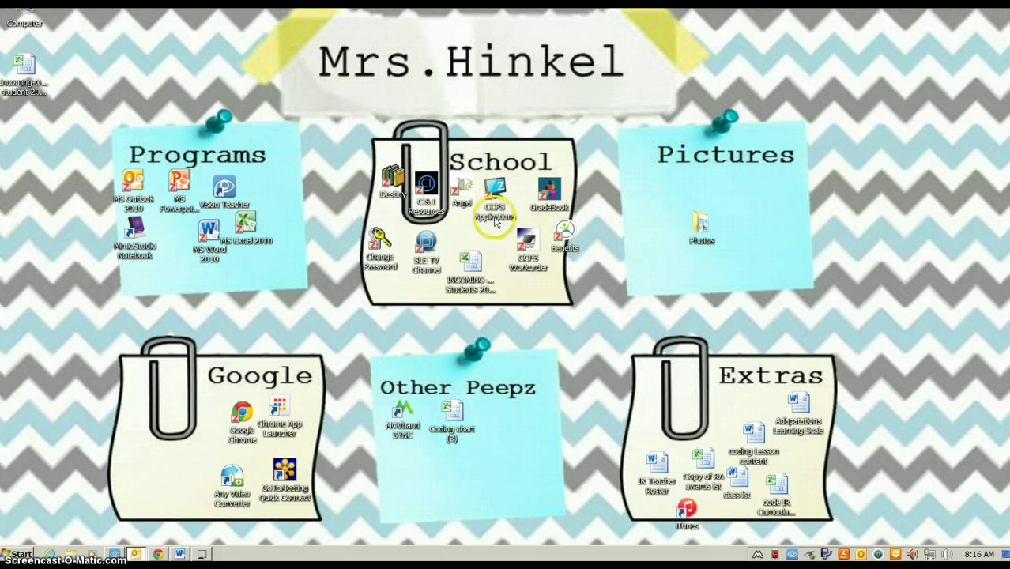
{"action": "left_click", "coordinate": [498, 202]}
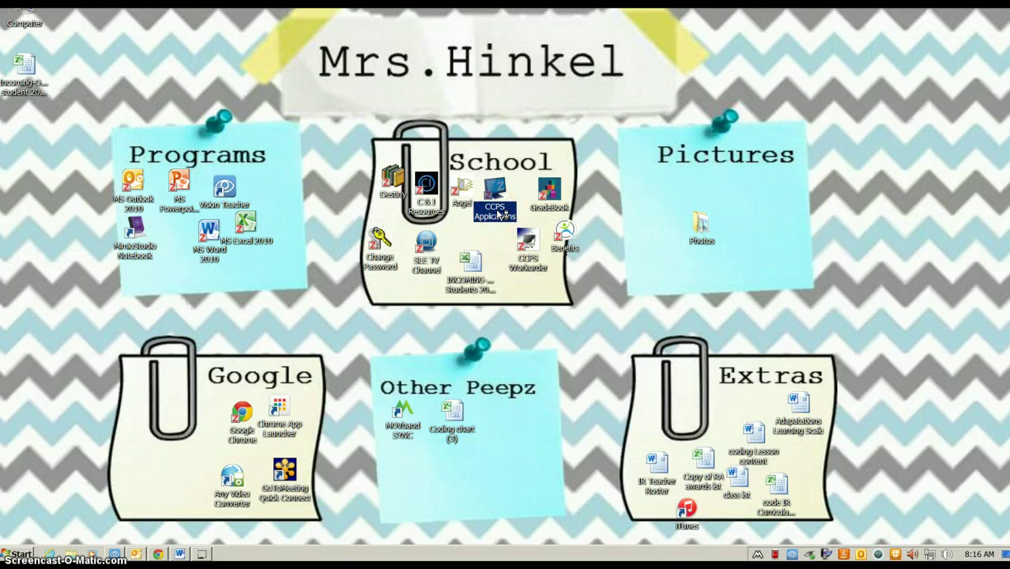
Step: Launch CCPS Applications and start MS Paint from the Art & Graphics list
{"action": "double_click", "coordinate": [498, 210]}
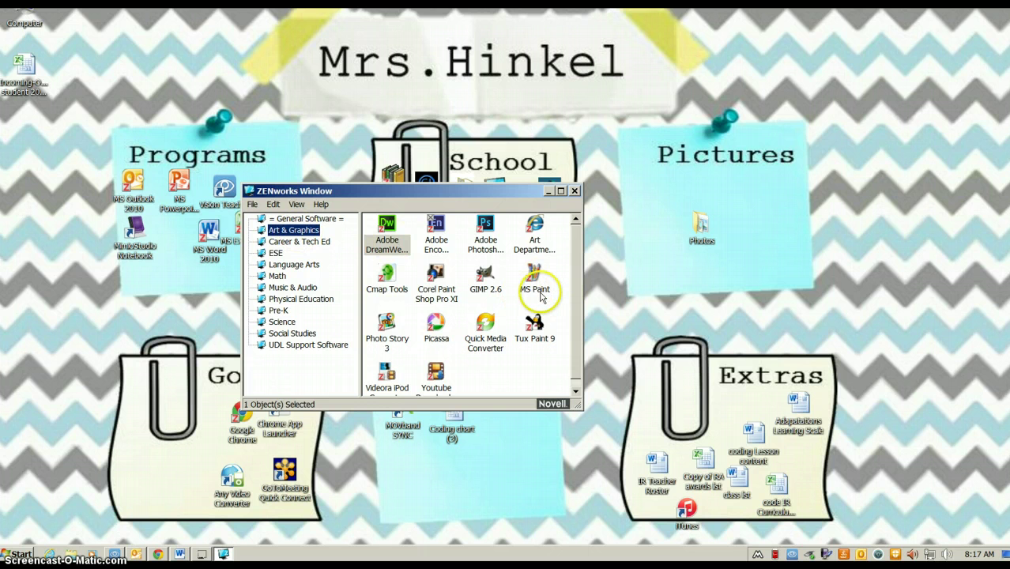
{"action": "left_click", "coordinate": [534, 278]}
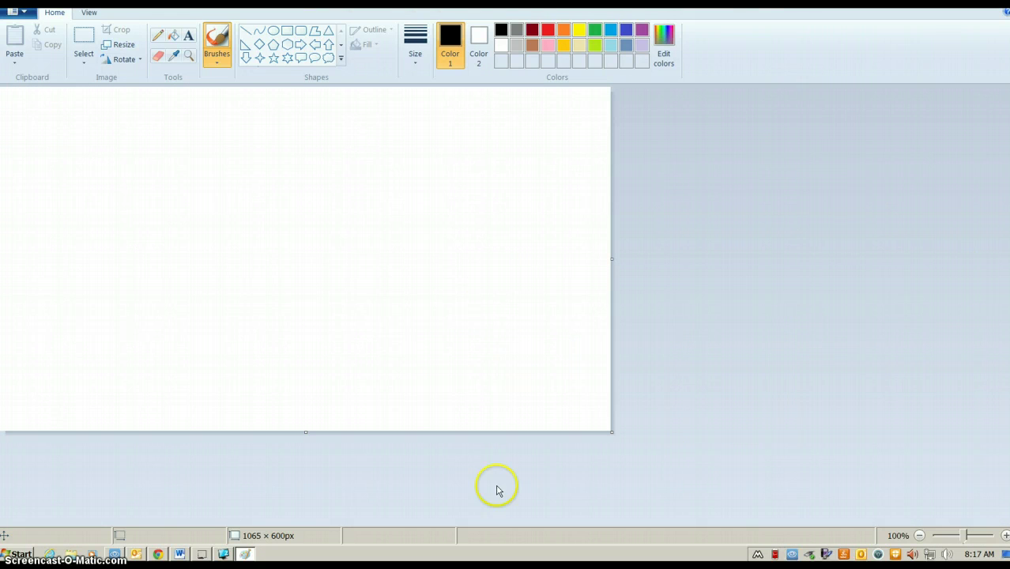
Step: Undo the stray marks on the canvas and zoom it to 200%
{"action": "left_click", "coordinate": [253, 109]}
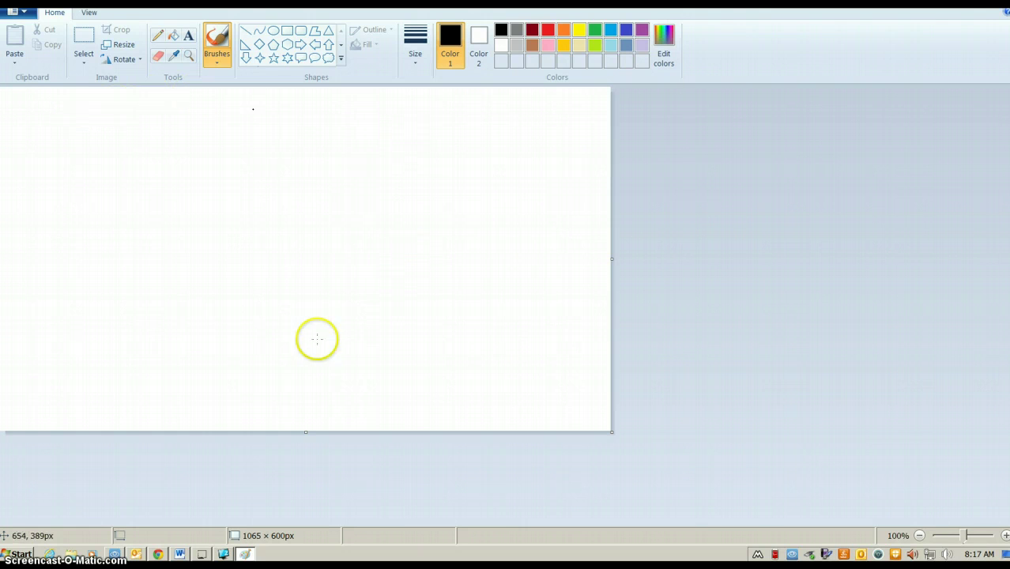
{"action": "key", "text": "ctrl+z"}
{"action": "left_click", "coordinate": [282, 188]}
{"action": "key", "text": "ctrl+z"}
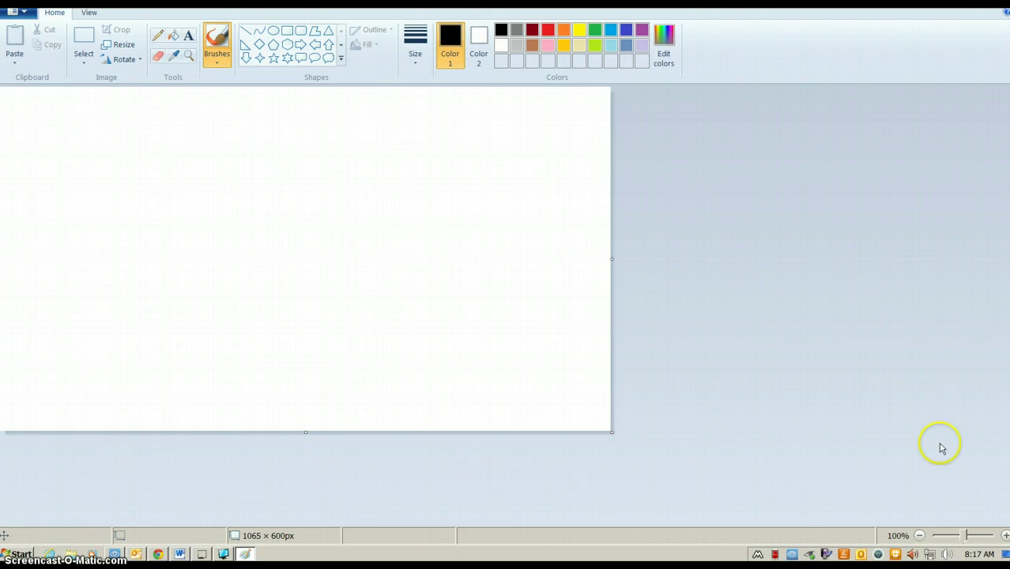
{"action": "left_click", "coordinate": [1005, 535]}
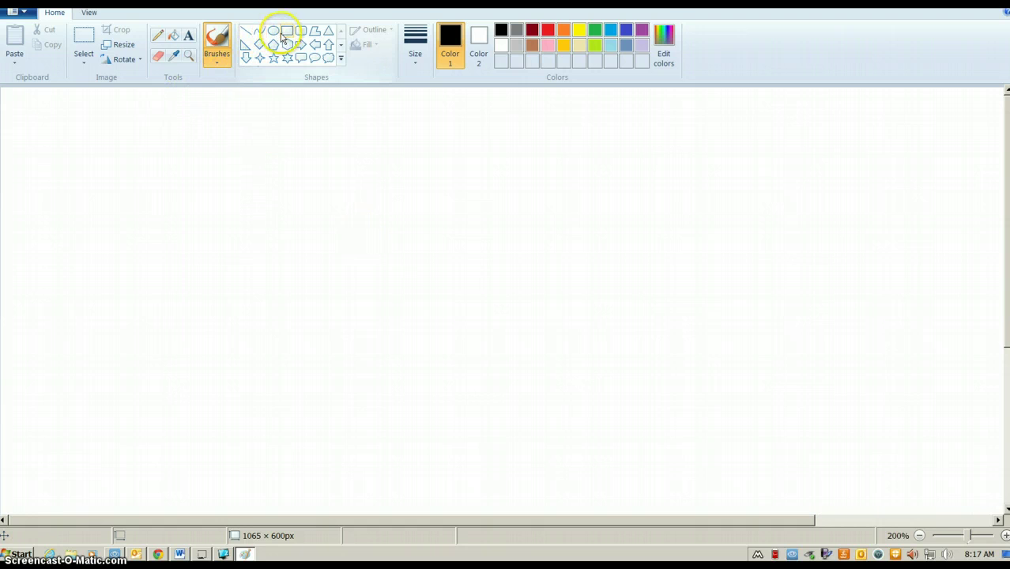
Step: Check the Brushes gallery, then bring up the Size line-width options
{"action": "left_click", "coordinate": [216, 65]}
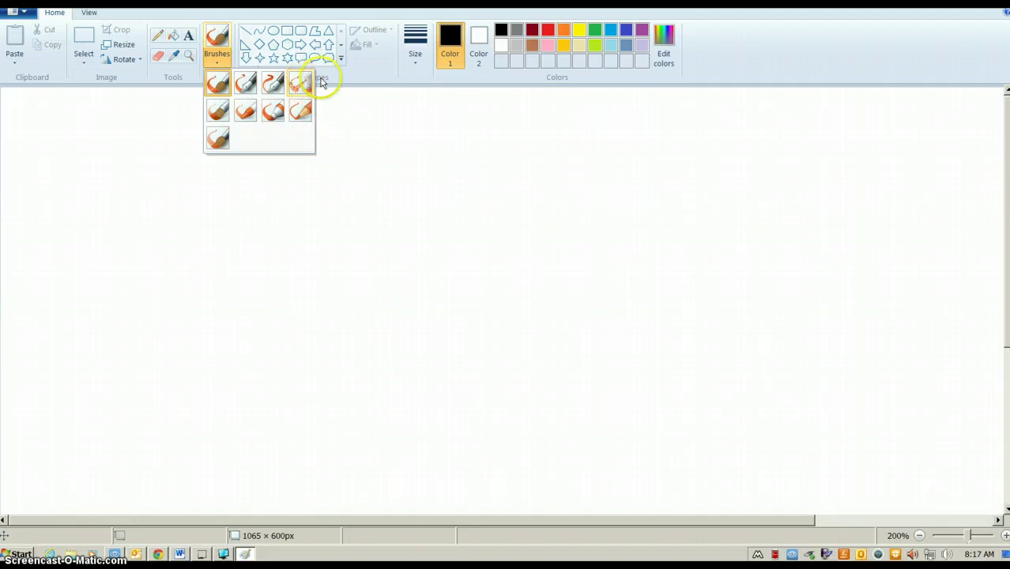
{"action": "left_click", "coordinate": [414, 58]}
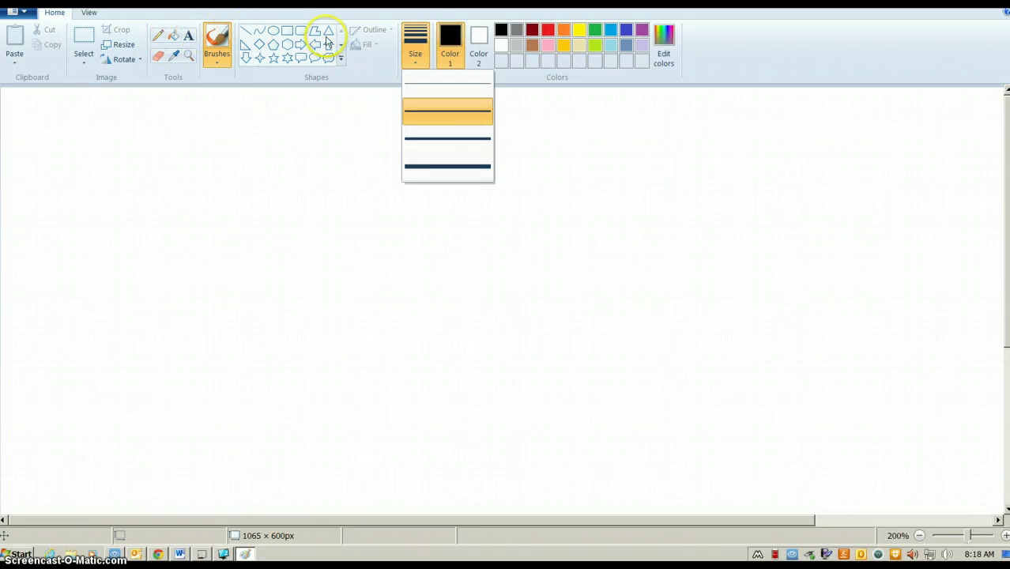
Step: Draw a red rectangle mid-canvas and a green rectangle stacked above it
{"action": "left_click", "coordinate": [288, 33]}
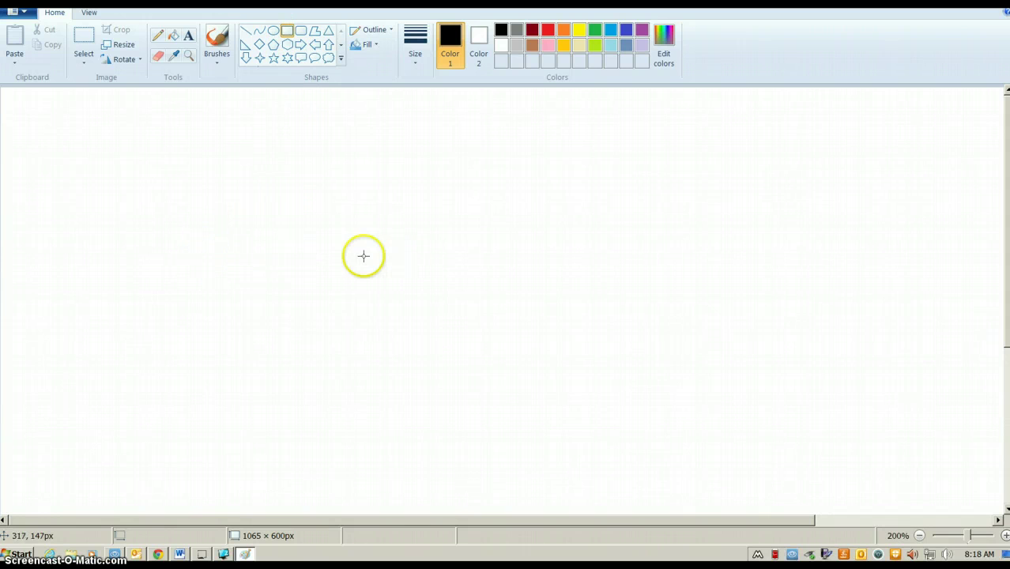
{"action": "mouse_move", "coordinate": [351, 251]}
{"action": "left_mouse_down"}
{"action": "mouse_move", "coordinate": [417, 269]}
{"action": "mouse_move", "coordinate": [446, 301]}
{"action": "mouse_move", "coordinate": [505, 295]}
{"action": "left_mouse_up"}
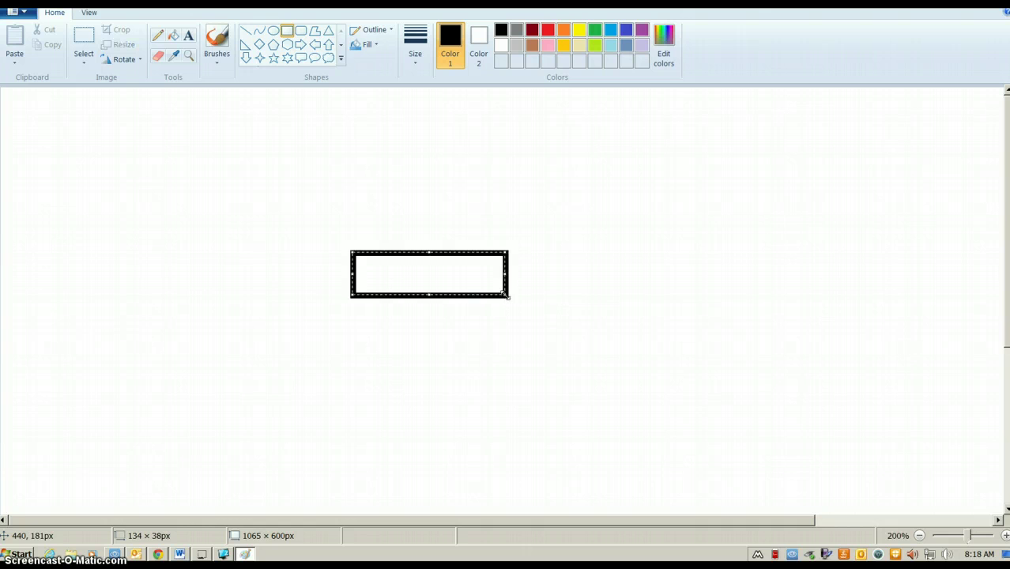
{"action": "left_click", "coordinate": [552, 31]}
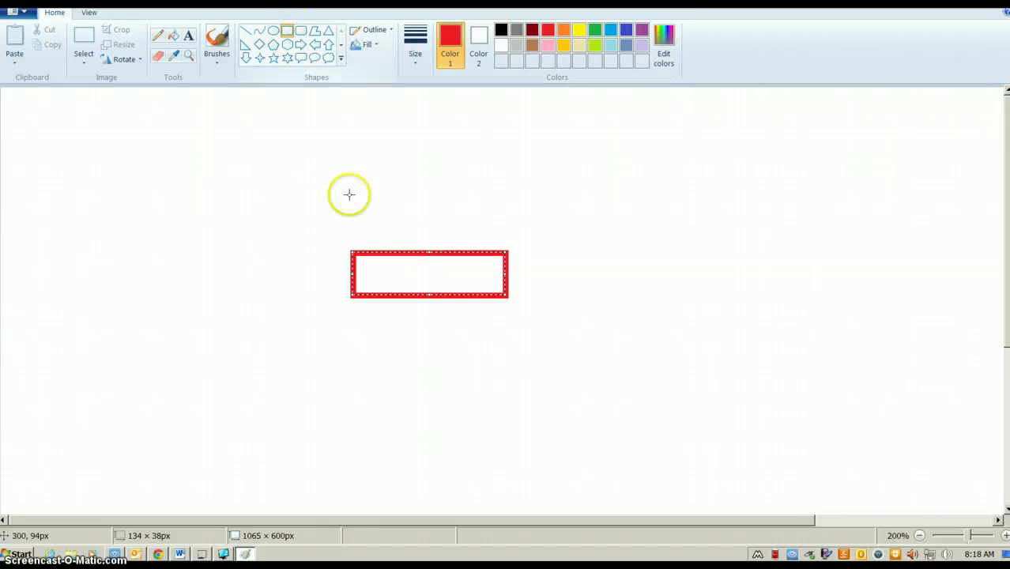
{"action": "left_click_drag", "start_coordinate": [356, 215], "coordinate": [504, 246]}
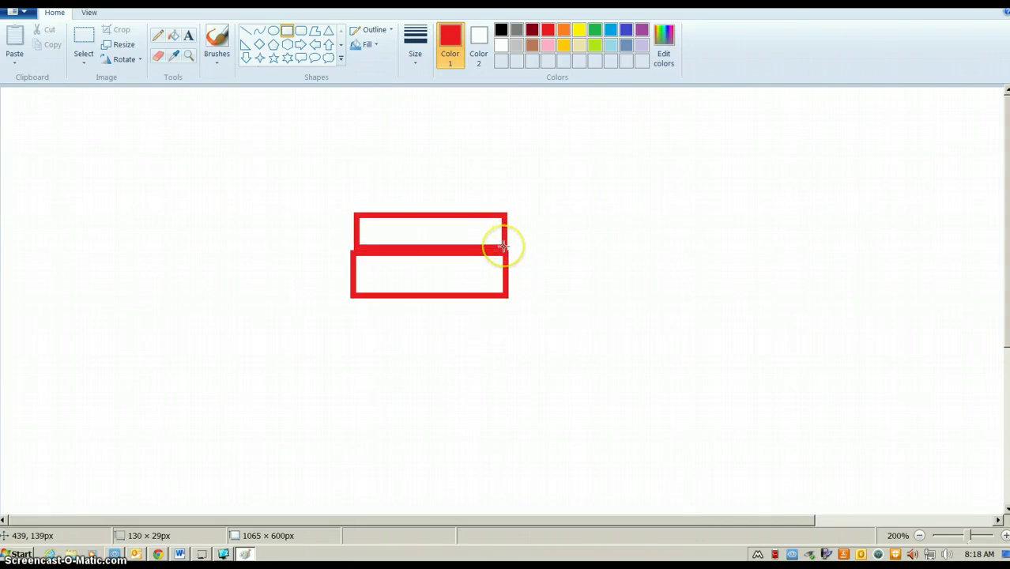
{"action": "left_click_drag", "start_coordinate": [504, 246], "coordinate": [504, 246]}
{"action": "left_click", "coordinate": [598, 32]}
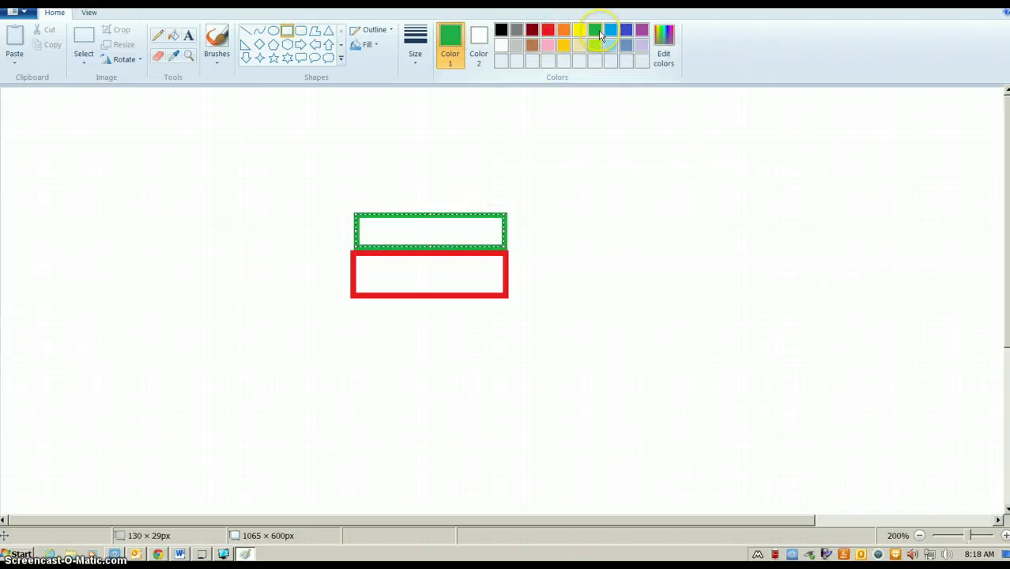
Step: Draw a blue rounded rectangle on top of the green book
{"action": "left_click", "coordinate": [301, 30]}
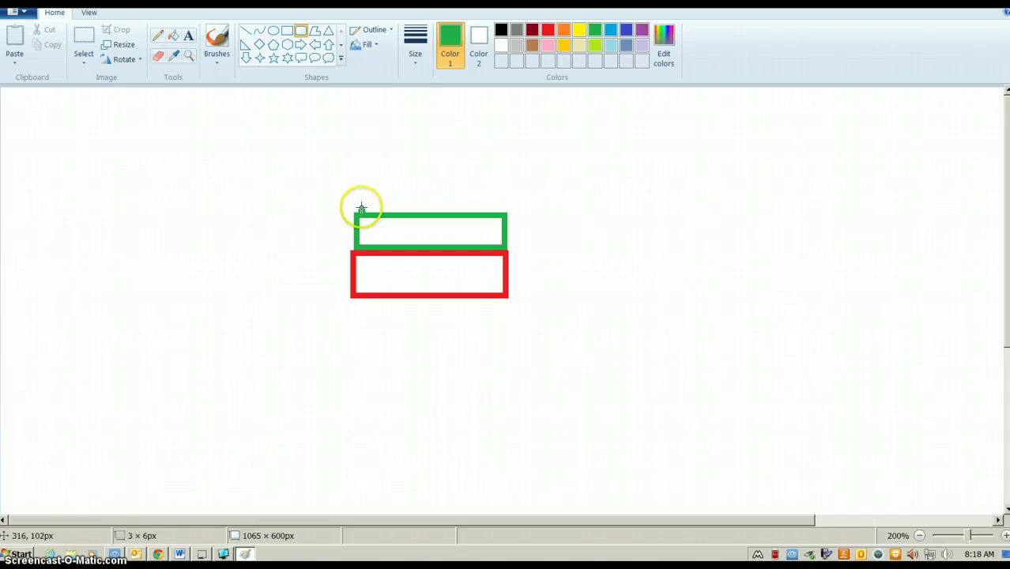
{"action": "left_click_drag", "start_coordinate": [360, 211], "coordinate": [480, 174]}
{"action": "left_click", "coordinate": [610, 30]}
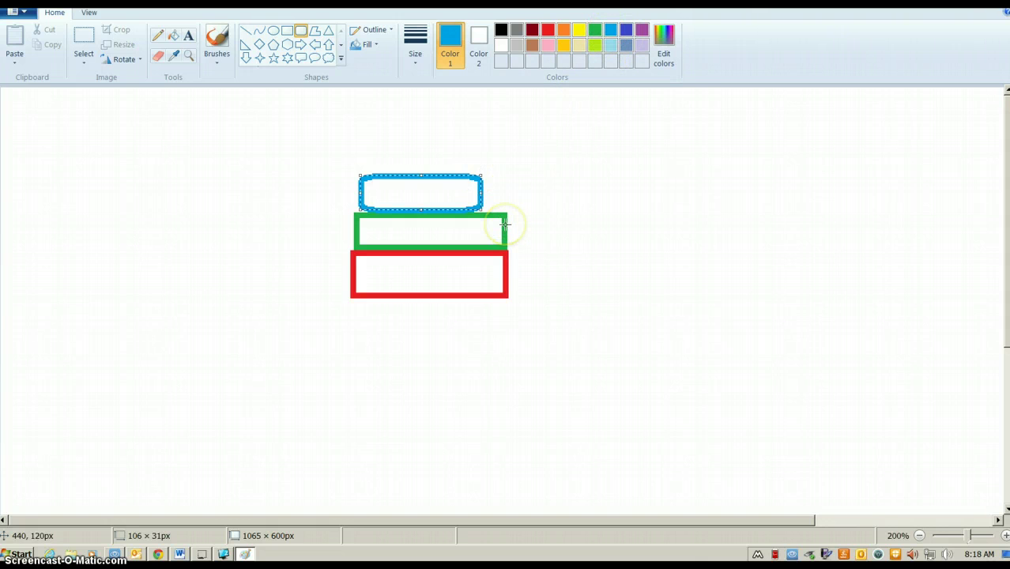
{"action": "left_click", "coordinate": [277, 35]}
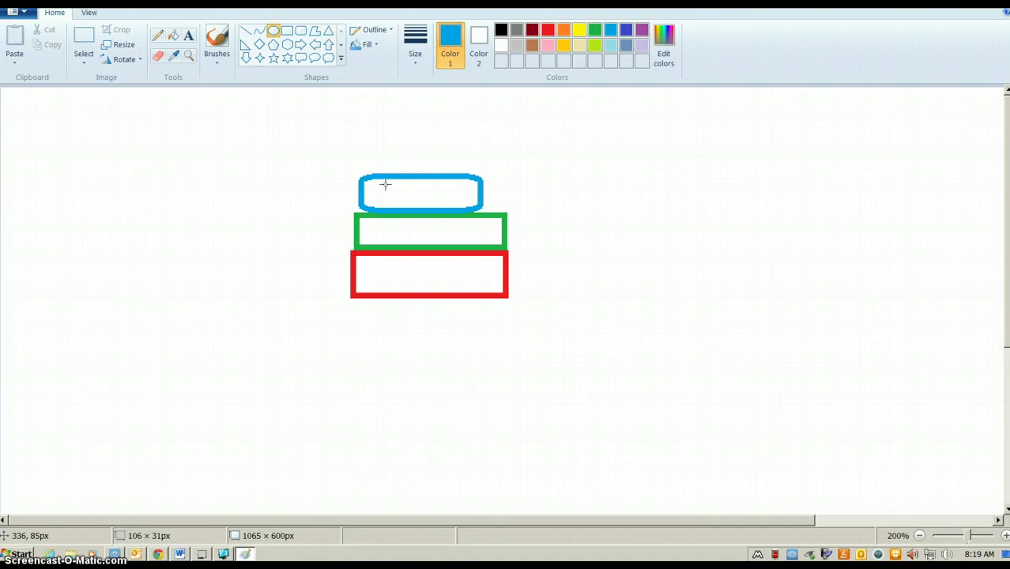
Step: Draw a small brown oval with solid fill inside the blue book
{"action": "left_click_drag", "start_coordinate": [384, 184], "coordinate": [420, 203]}
{"action": "left_click", "coordinate": [531, 45]}
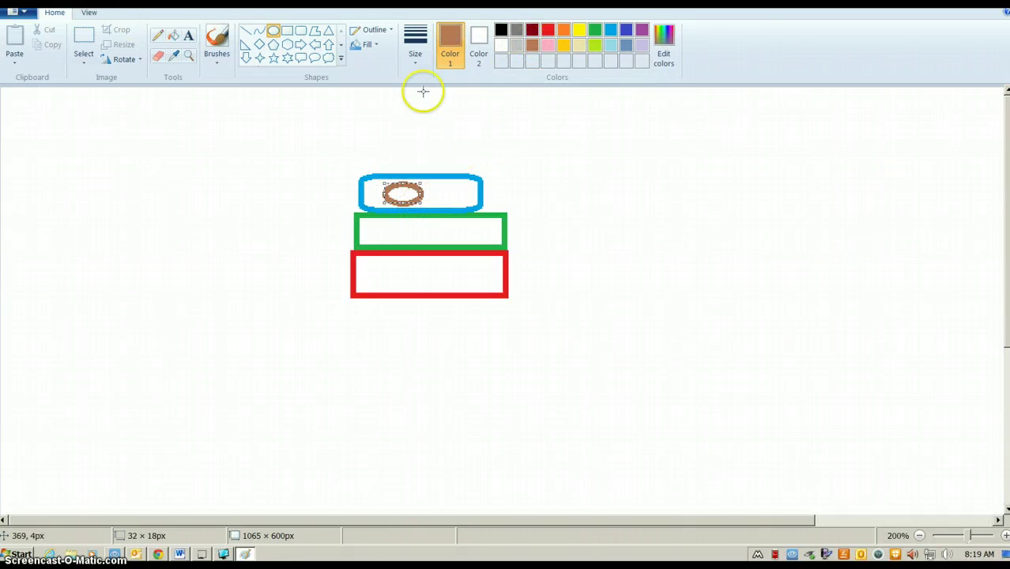
{"action": "left_click", "coordinate": [367, 46]}
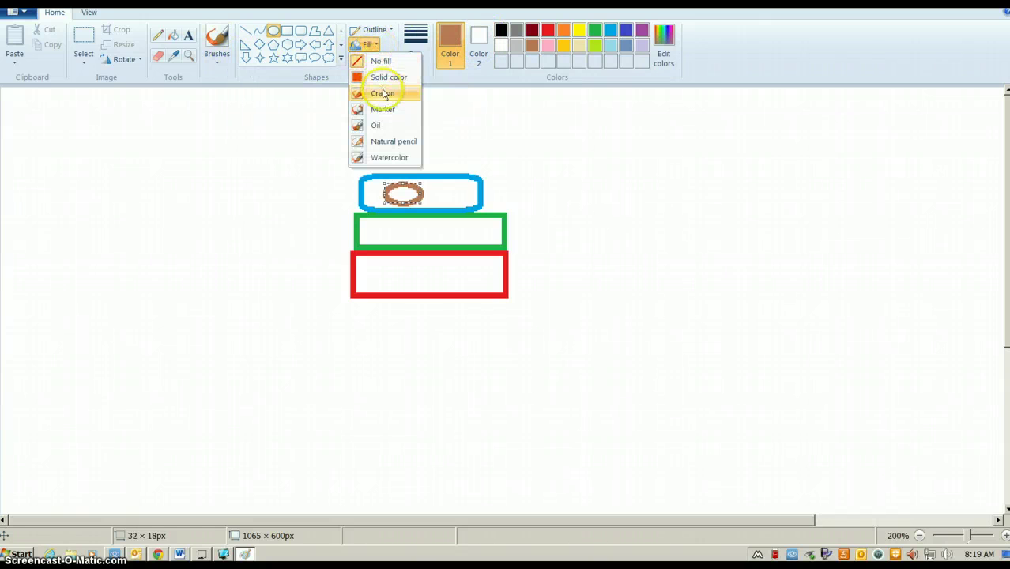
{"action": "left_click", "coordinate": [381, 76]}
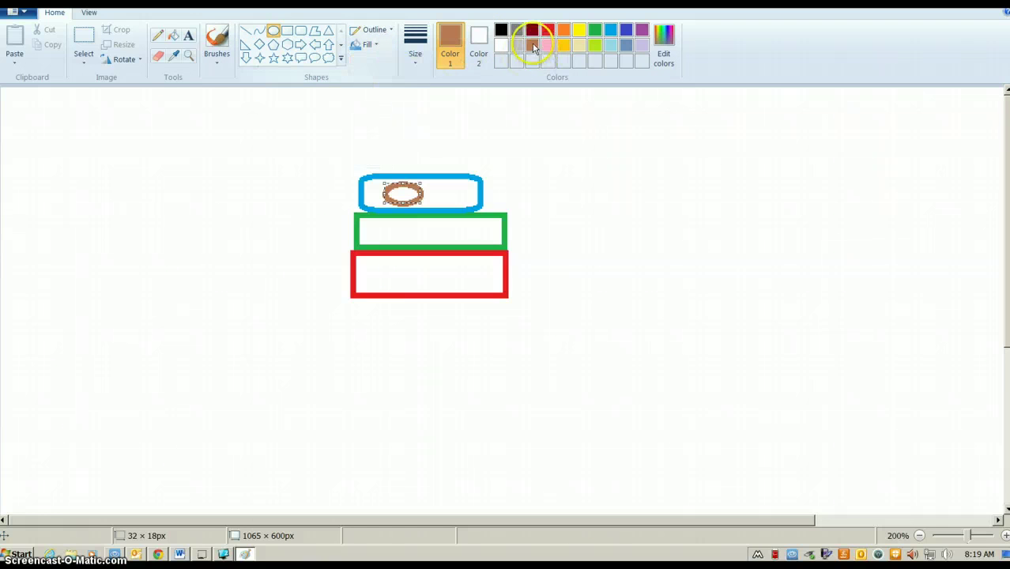
Step: Reapply the solid fill and flatten the brown oval into a squat face shape
{"action": "mouse_move", "coordinate": [403, 183]}
{"action": "left_mouse_down"}
{"action": "mouse_move", "coordinate": [405, 192]}
{"action": "mouse_move", "coordinate": [405, 178]}
{"action": "left_mouse_up"}
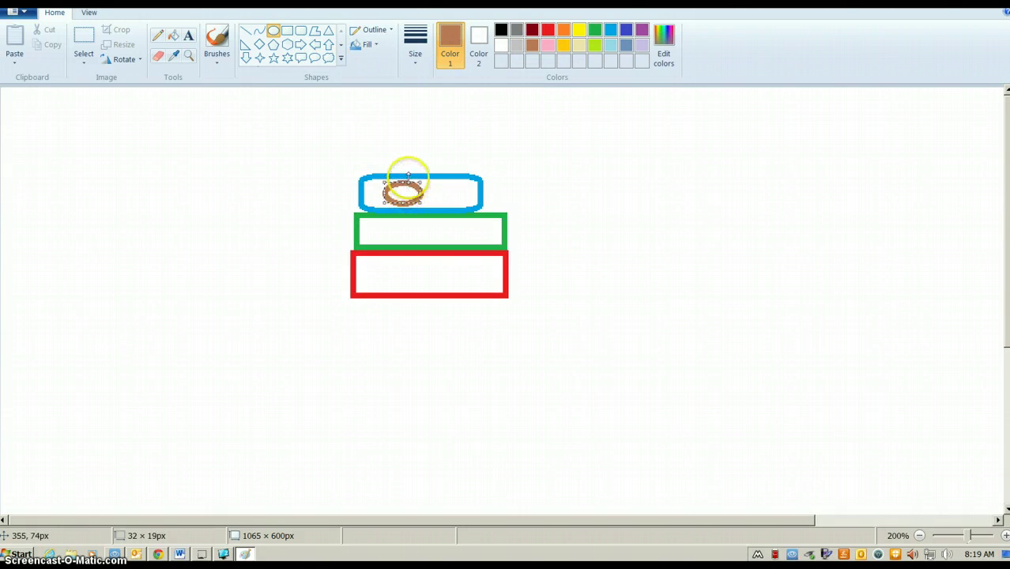
{"action": "left_click", "coordinate": [357, 49]}
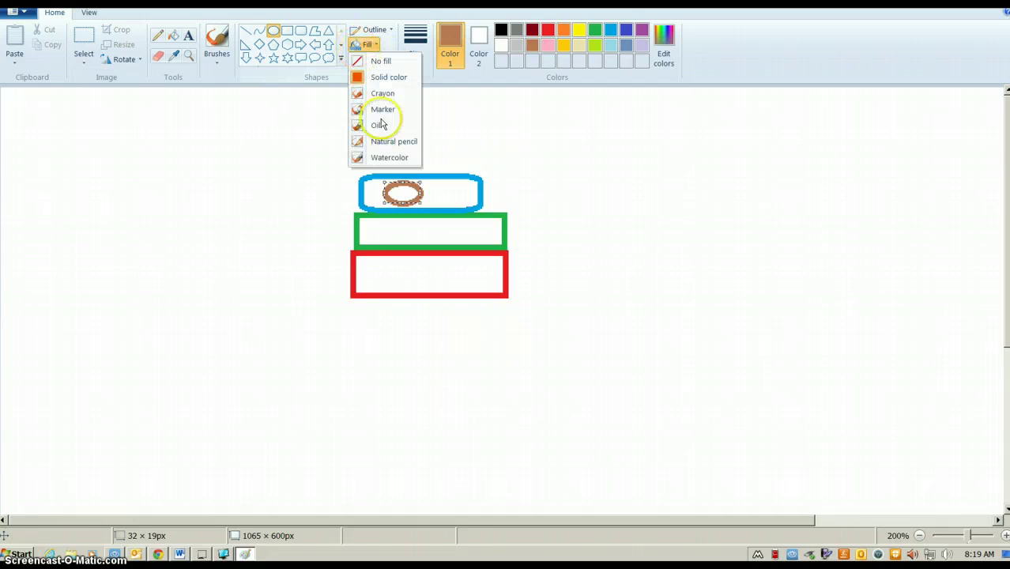
{"action": "left_click", "coordinate": [378, 79]}
{"action": "mouse_move", "coordinate": [403, 205]}
{"action": "left_mouse_down"}
{"action": "mouse_move", "coordinate": [399, 189]}
{"action": "mouse_move", "coordinate": [402, 207]}
{"action": "left_mouse_up"}
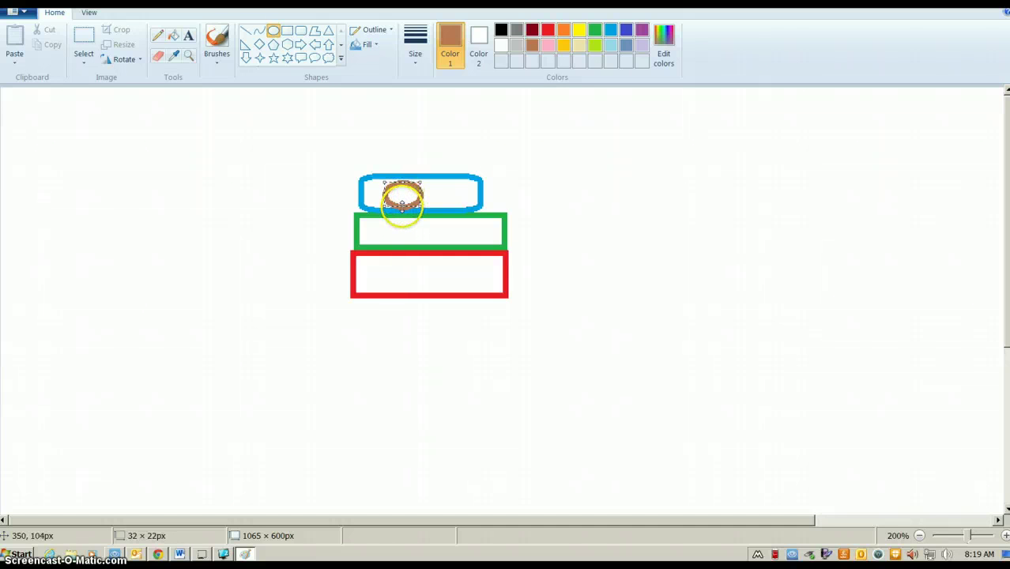
{"action": "left_click", "coordinate": [173, 35]}
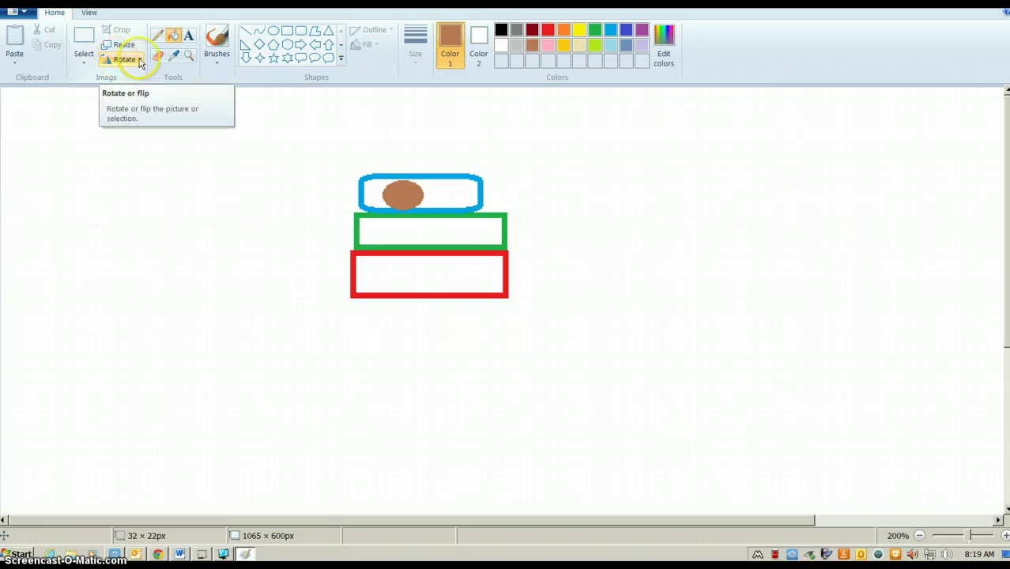
{"action": "left_click", "coordinate": [219, 55]}
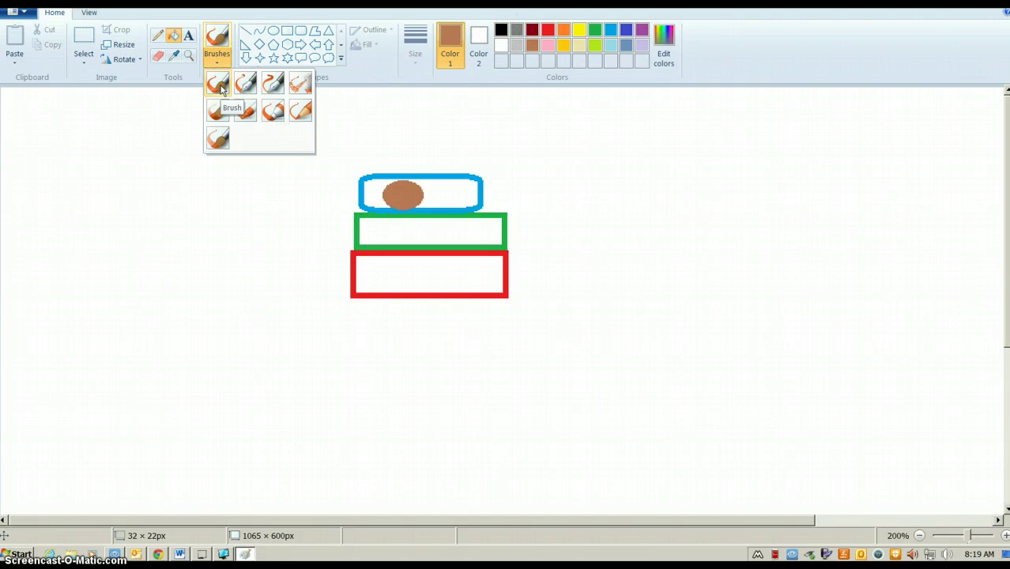
Step: Dot two black eyes on the brown oval with a thick plain brush
{"action": "left_click", "coordinate": [220, 86]}
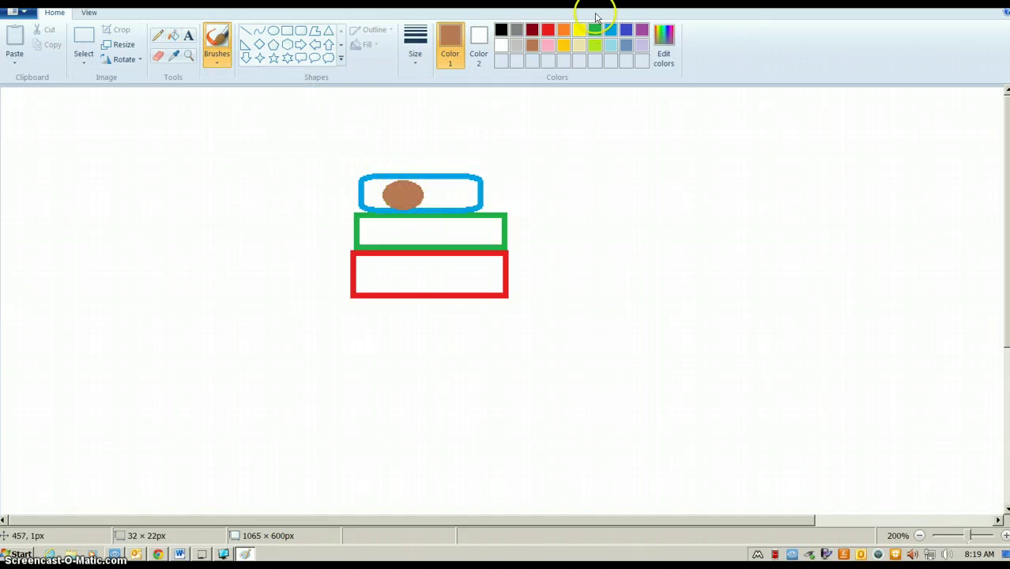
{"action": "left_click", "coordinate": [501, 29]}
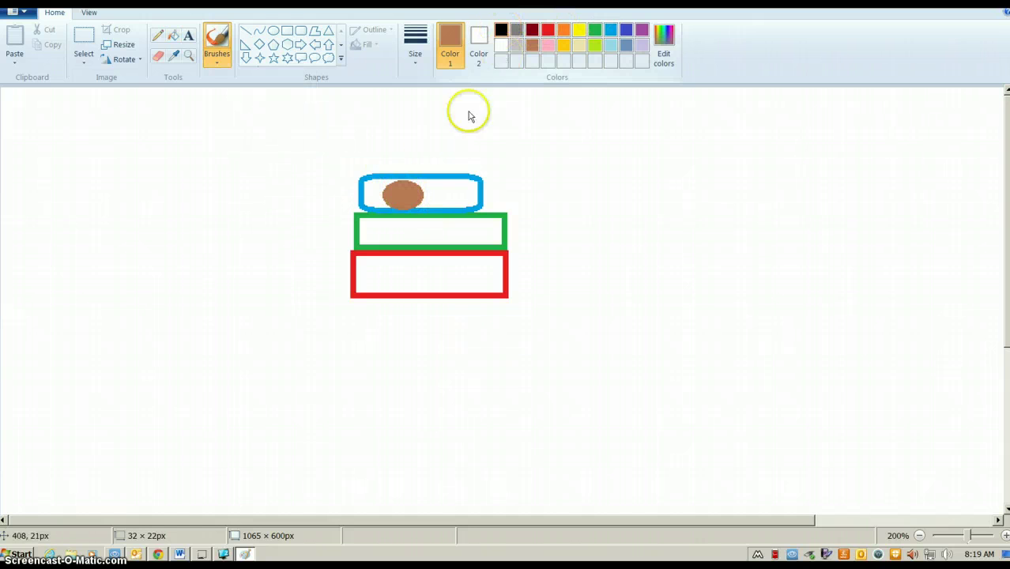
{"action": "left_click", "coordinate": [416, 57]}
{"action": "left_click", "coordinate": [428, 165]}
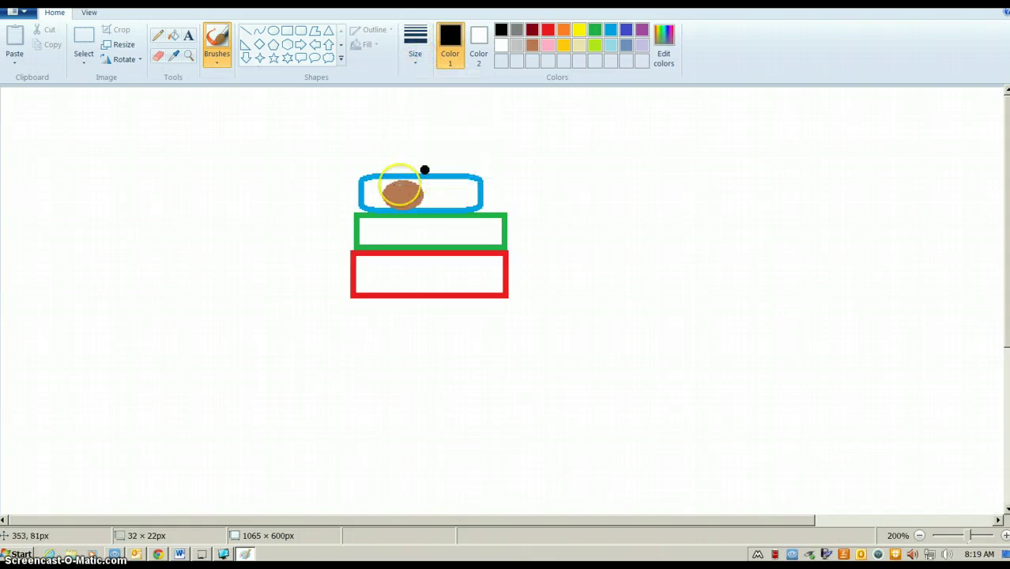
{"action": "left_click", "coordinate": [416, 56]}
{"action": "left_click", "coordinate": [429, 139]}
{"action": "left_click", "coordinate": [407, 189]}
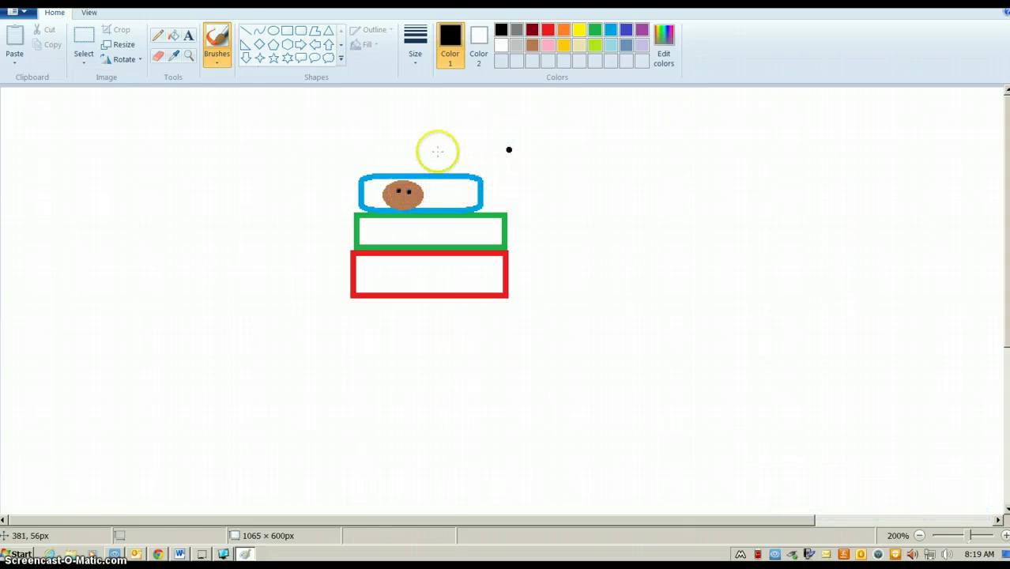
Step: Draw a small mouth with a thin brush, then set the colour back to brown
{"action": "left_click", "coordinate": [413, 63]}
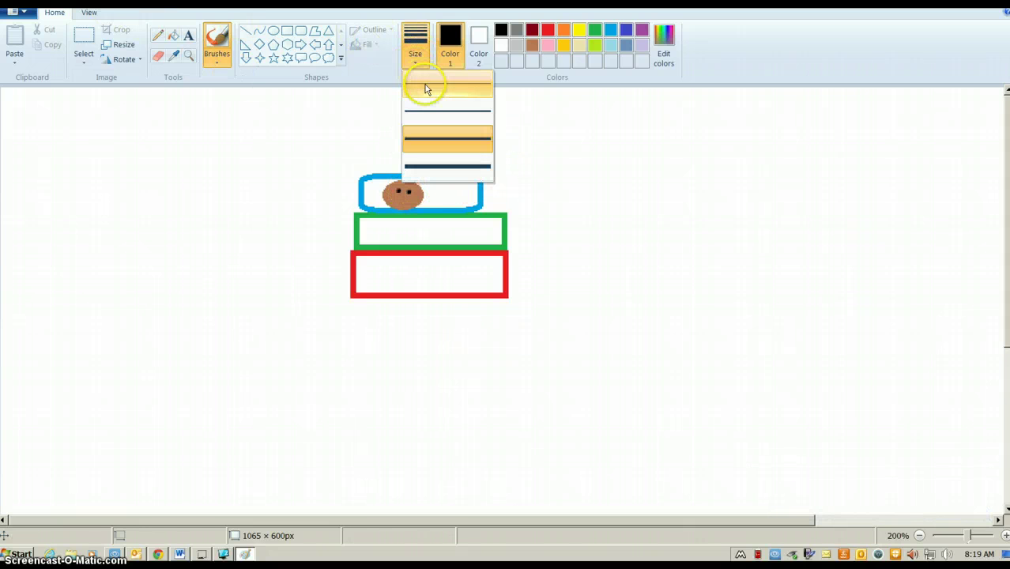
{"action": "left_click", "coordinate": [424, 87]}
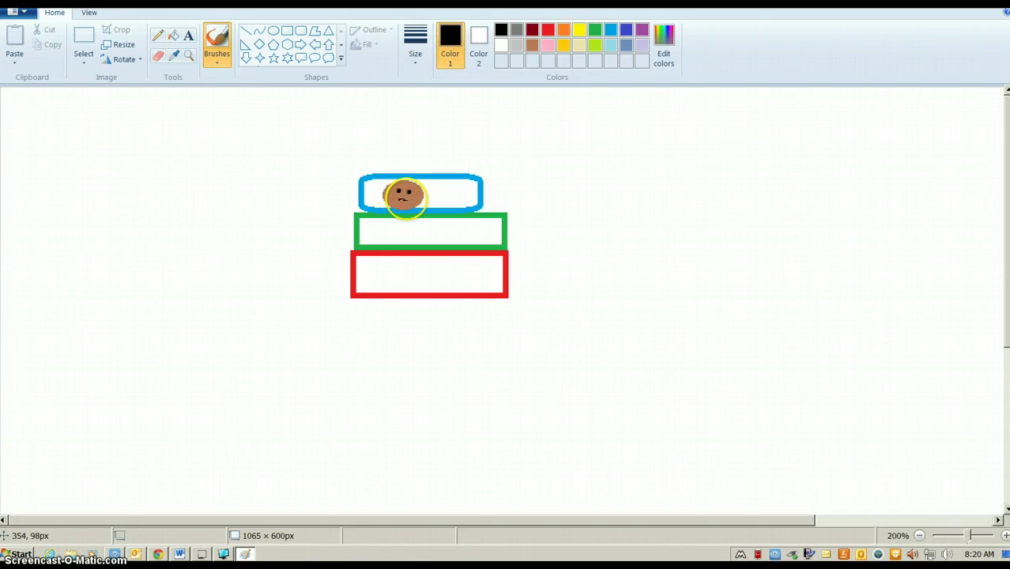
{"action": "left_click", "coordinate": [418, 59]}
{"action": "left_click", "coordinate": [417, 160]}
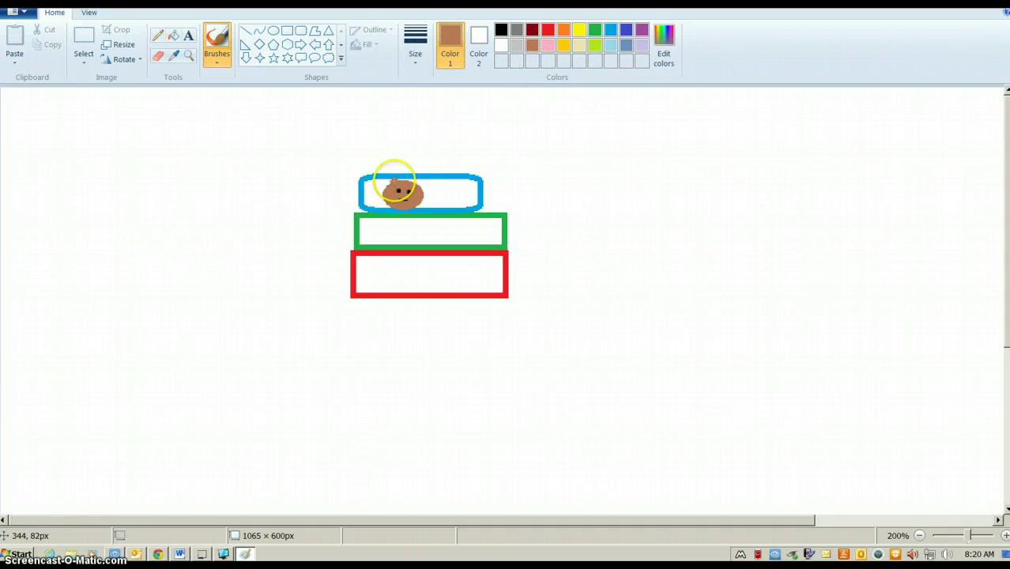
Step: Brush a brown ear bump onto the top right of the bear's face
{"action": "mouse_move", "coordinate": [399, 180]}
{"action": "left_mouse_down"}
{"action": "mouse_move", "coordinate": [415, 174]}
{"action": "mouse_move", "coordinate": [417, 183]}
{"action": "left_mouse_up"}
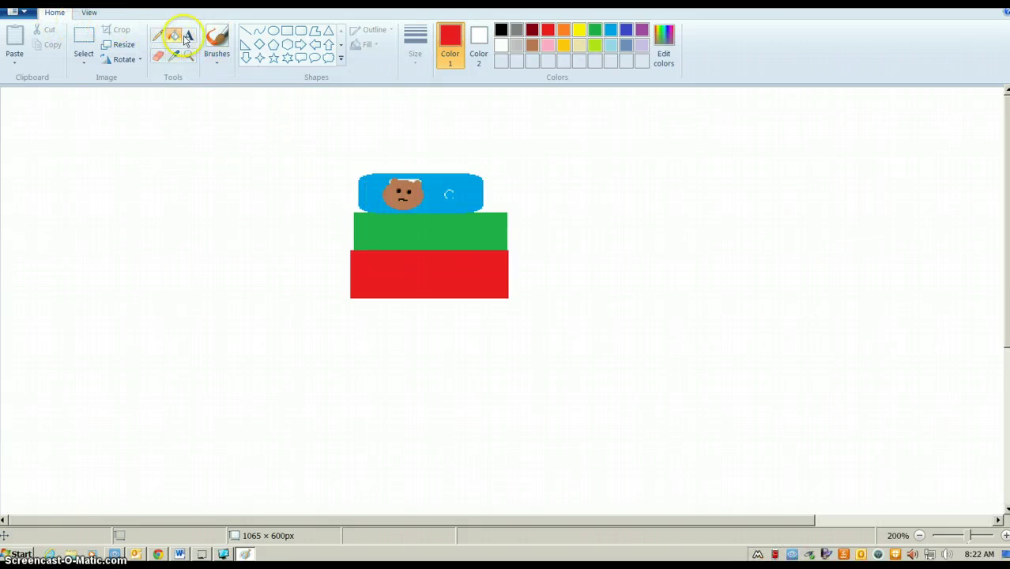
{"action": "left_click", "coordinate": [188, 36]}
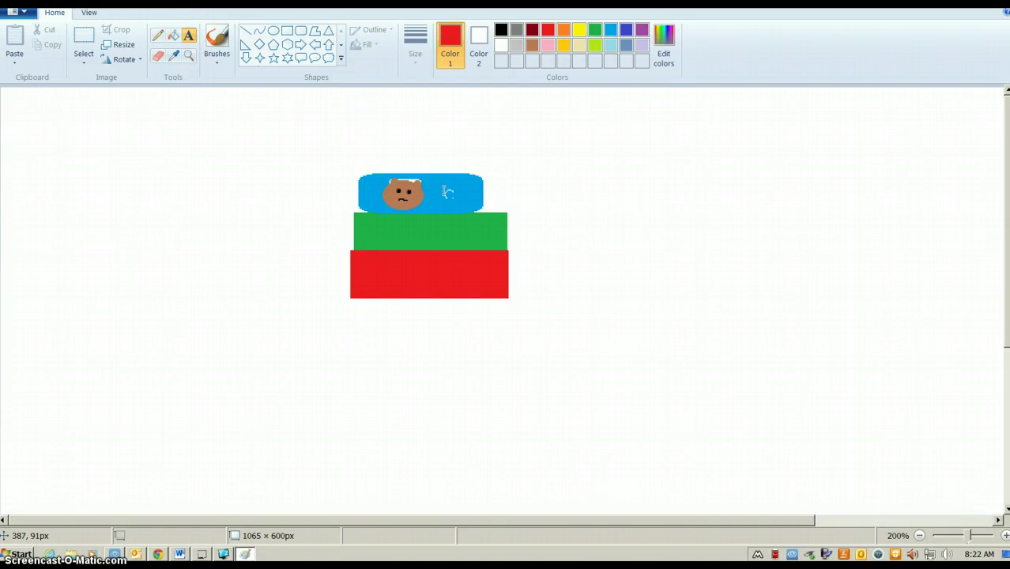
Step: Place a black 18-point letter S in a fitted text box on the blue book
{"action": "left_click", "coordinate": [447, 191]}
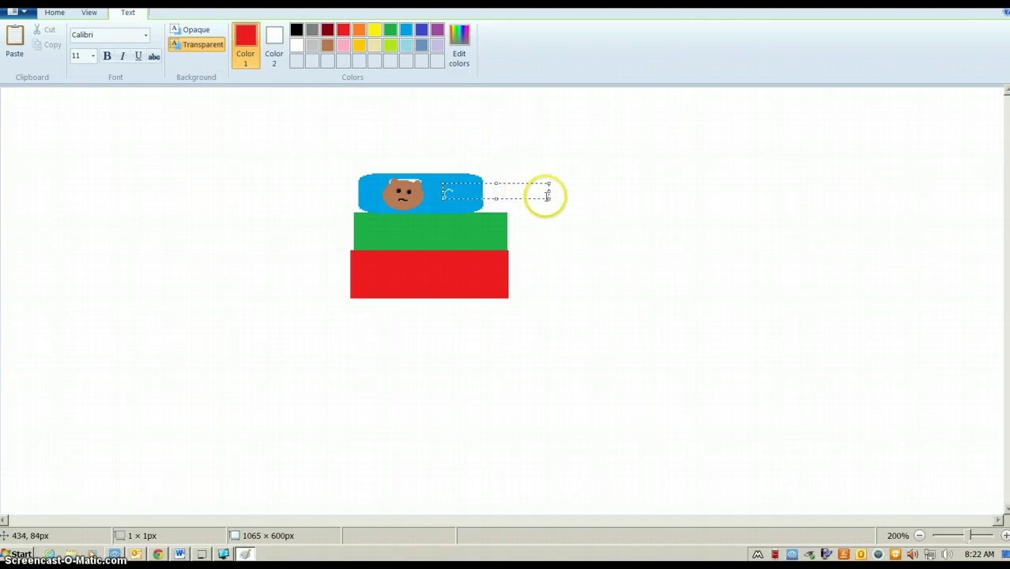
{"action": "left_click_drag", "start_coordinate": [548, 198], "coordinate": [459, 193]}
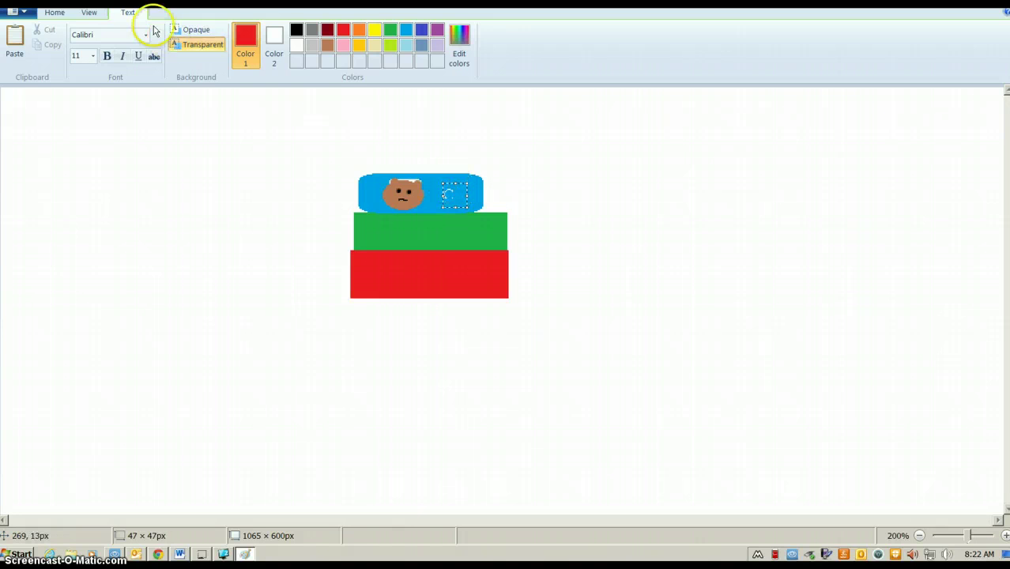
{"action": "left_click", "coordinate": [92, 55]}
{"action": "left_click", "coordinate": [79, 155]}
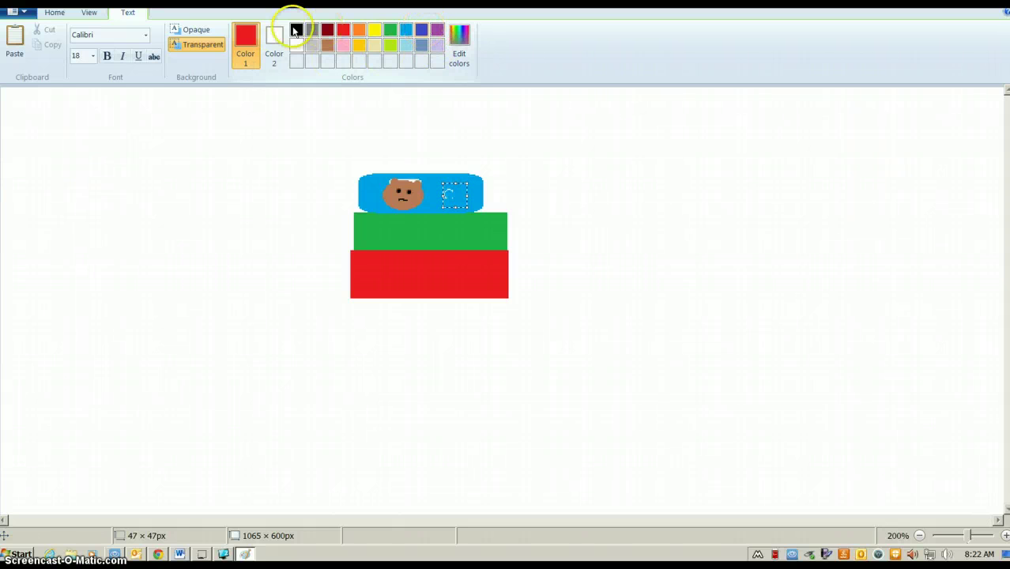
{"action": "left_click", "coordinate": [296, 30]}
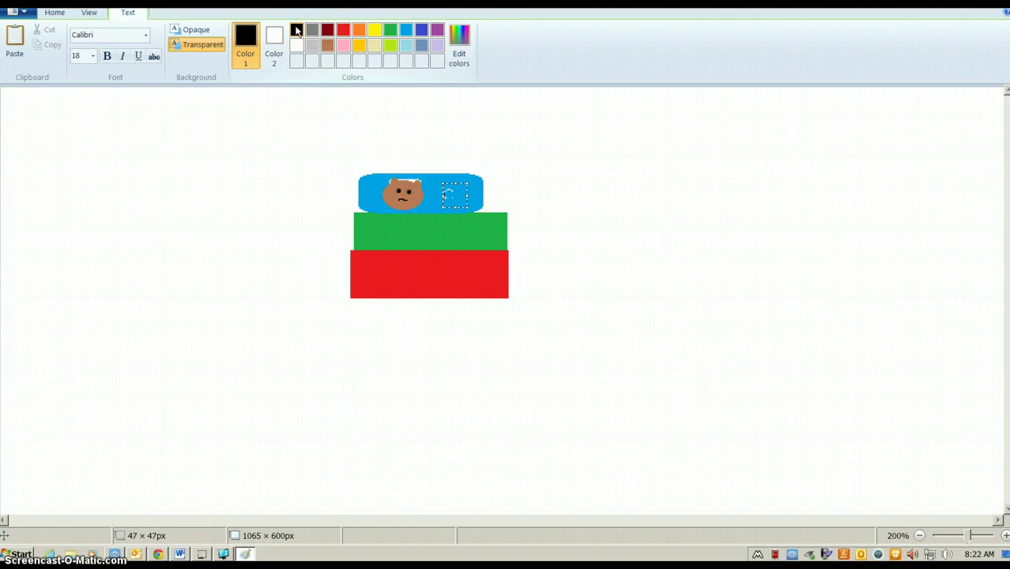
{"action": "type", "text": "S"}
{"action": "left_click", "coordinate": [446, 186]}
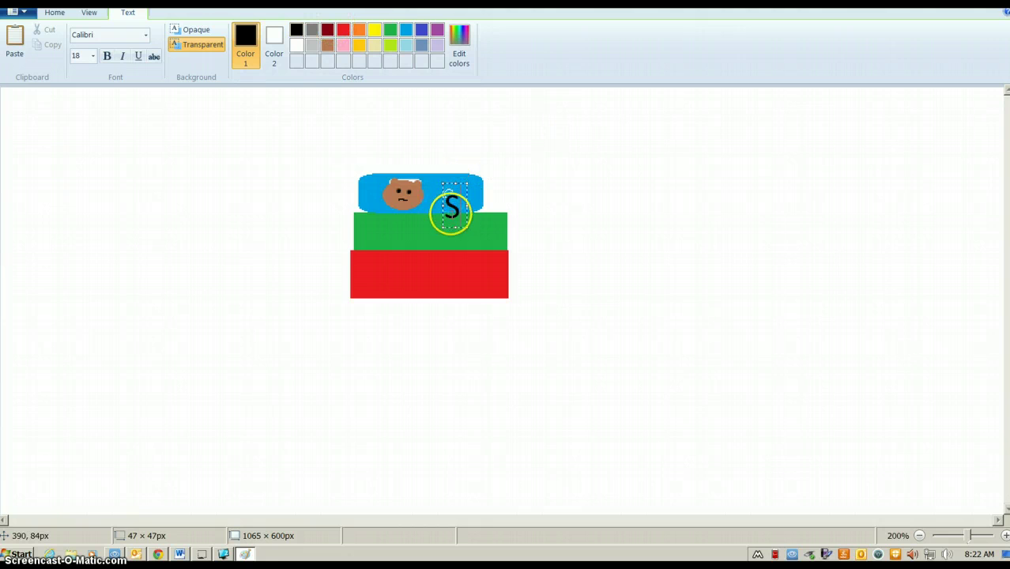
{"action": "left_click_drag", "start_coordinate": [449, 182], "coordinate": [447, 171]}
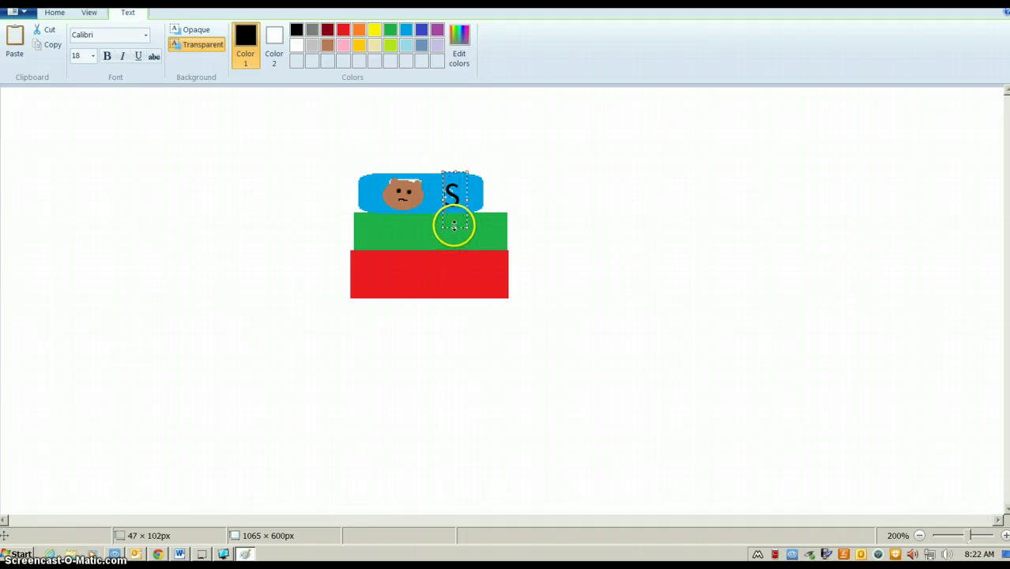
{"action": "left_click_drag", "start_coordinate": [454, 228], "coordinate": [452, 211]}
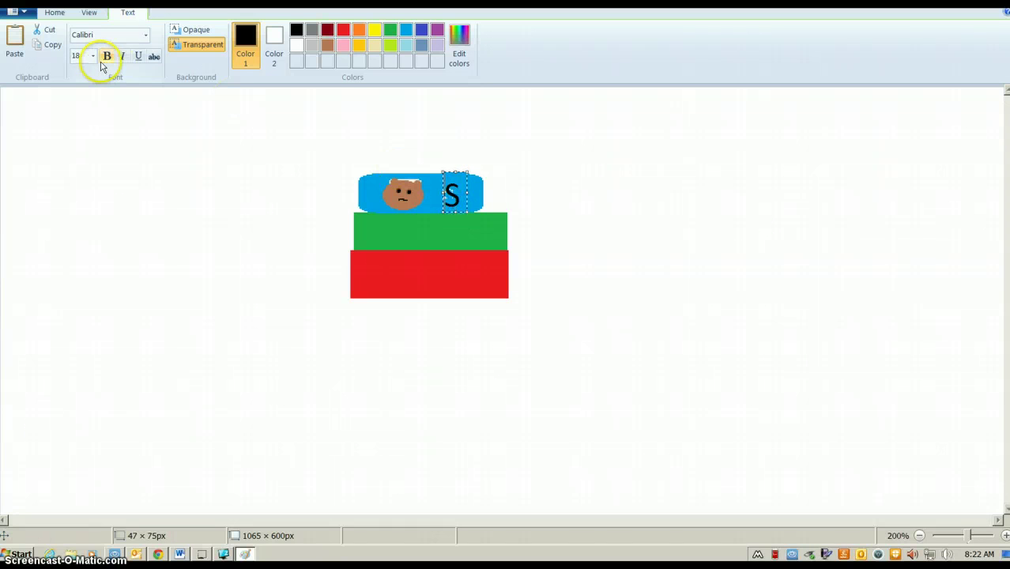
{"action": "left_click", "coordinate": [54, 12]}
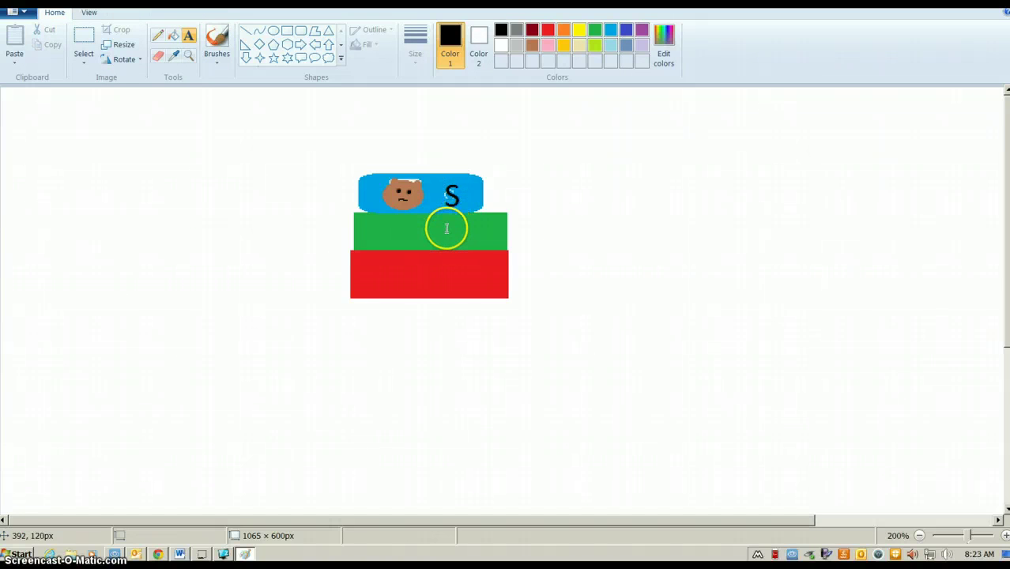
Step: Type a black W on the green book and shorten its text box
{"action": "left_click", "coordinate": [447, 229]}
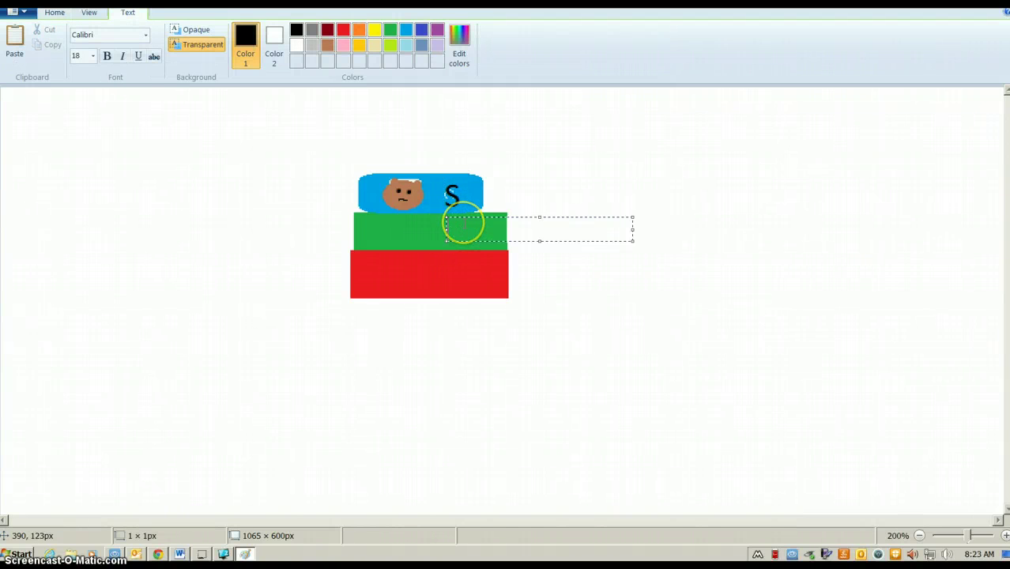
{"action": "type", "text": "W"}
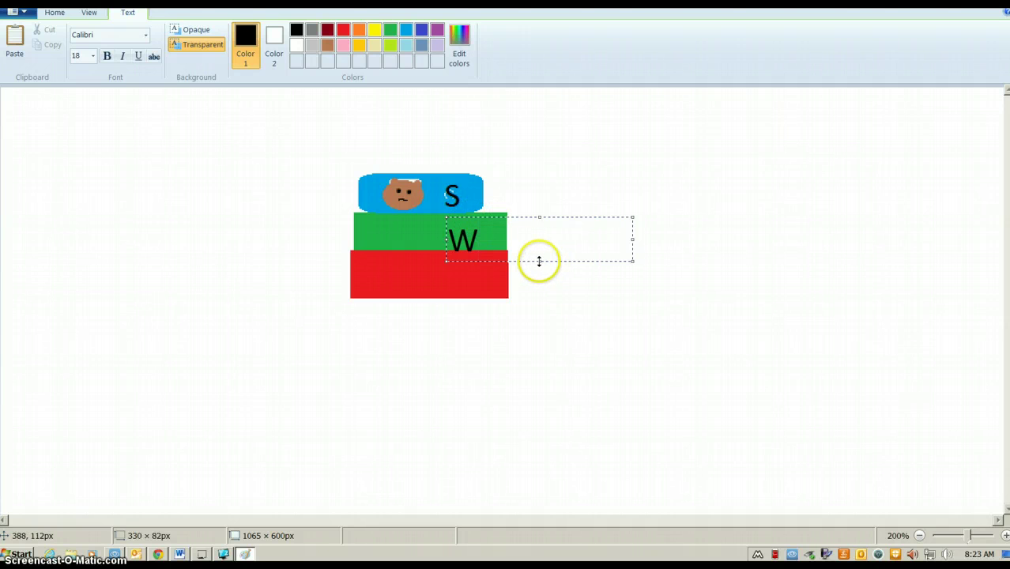
{"action": "left_click_drag", "start_coordinate": [539, 261], "coordinate": [538, 211]}
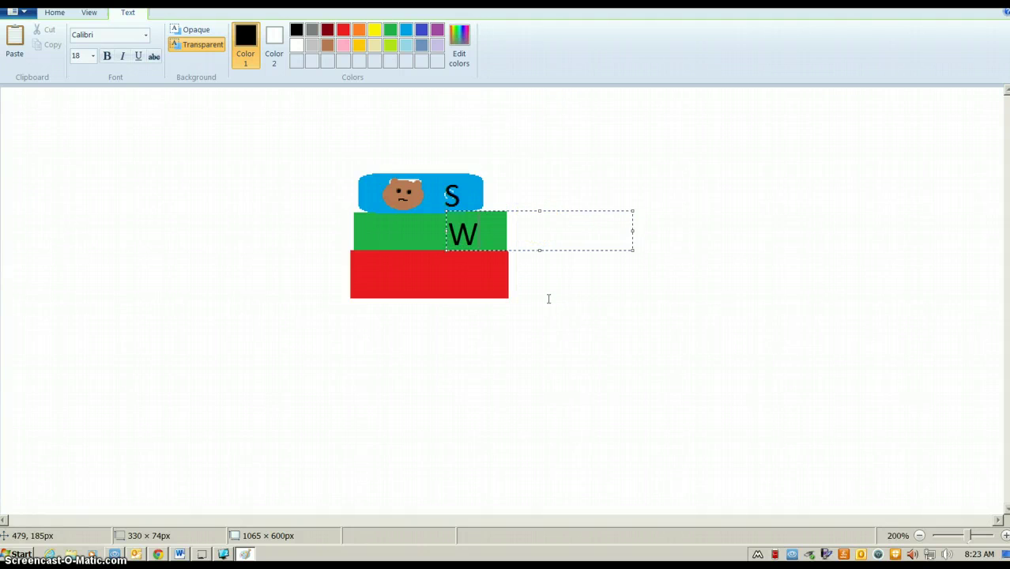
{"action": "left_click", "coordinate": [56, 13]}
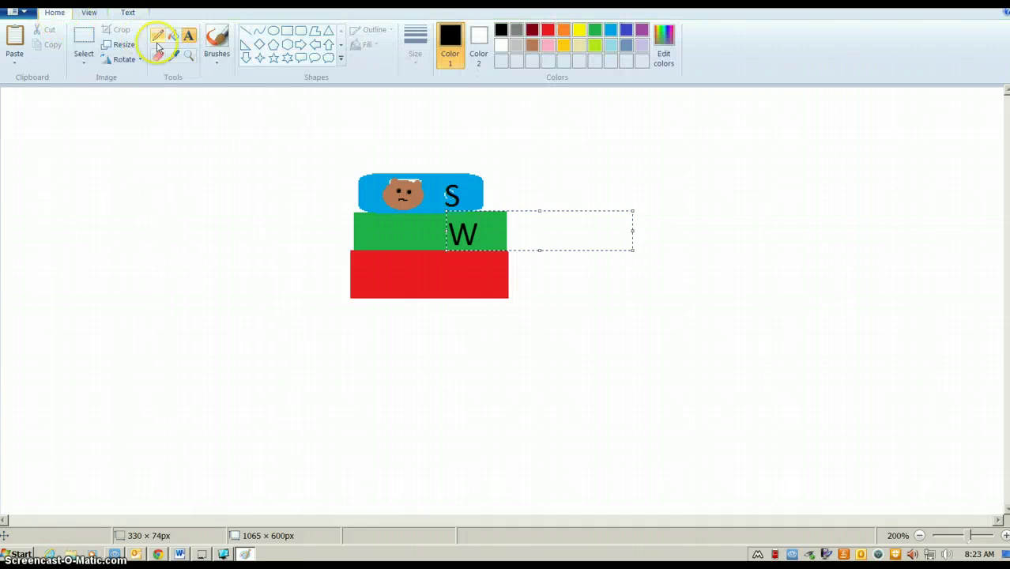
Step: Add a black letter R in a text box on the red book
{"action": "left_click", "coordinate": [189, 36]}
{"action": "left_click", "coordinate": [469, 264]}
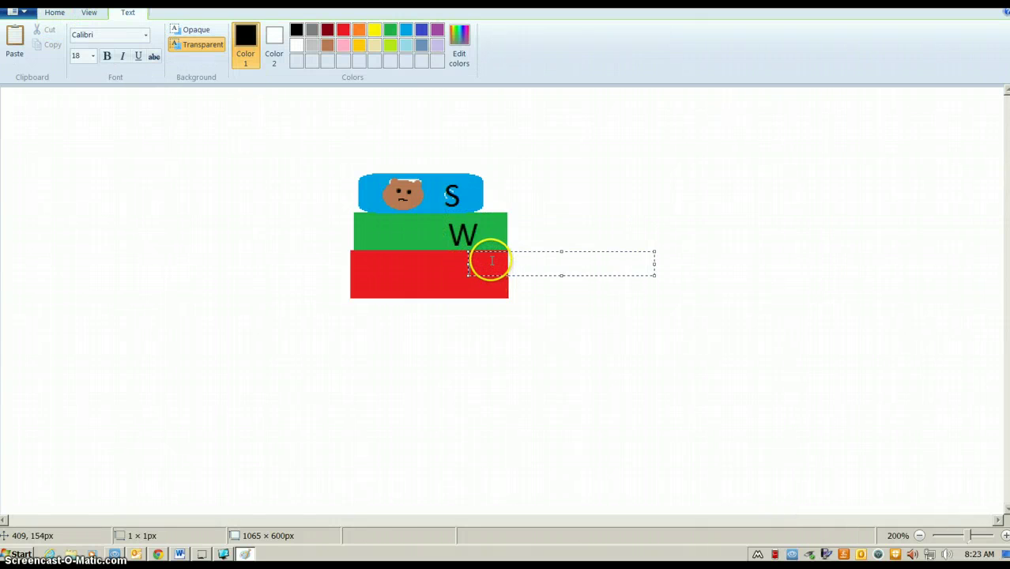
{"action": "type", "text": "R"}
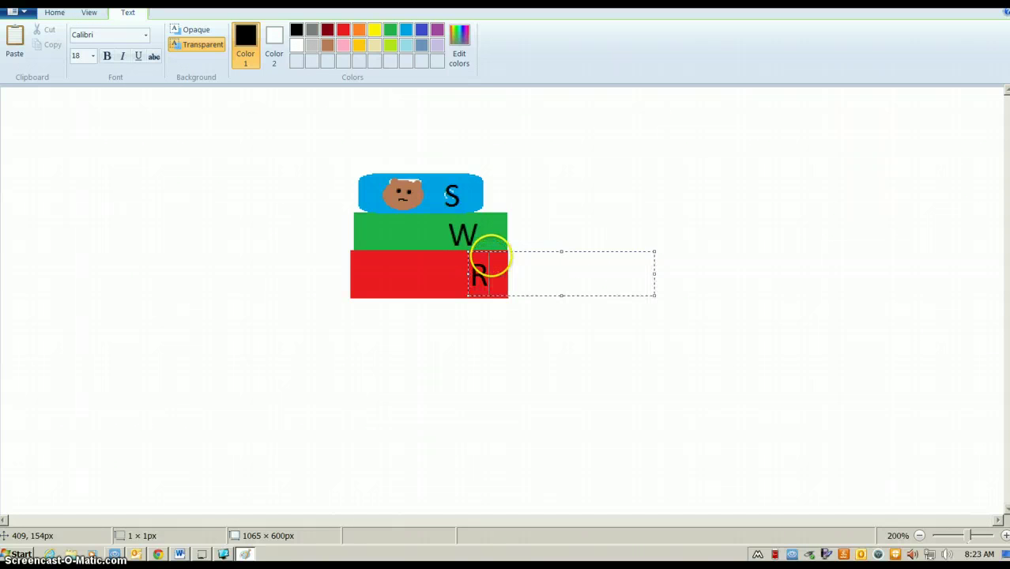
Step: Start saving the picture as a PNG named 'Logo' in My Pictures
{"action": "left_click", "coordinate": [24, 12]}
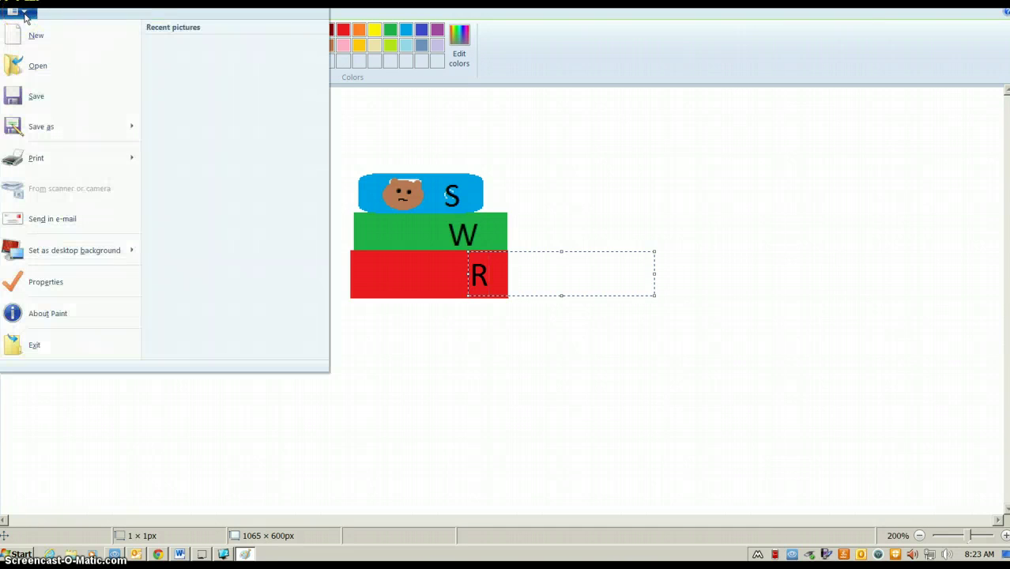
{"action": "key", "text": "Escape"}
{"action": "left_click", "coordinate": [38, 134]}
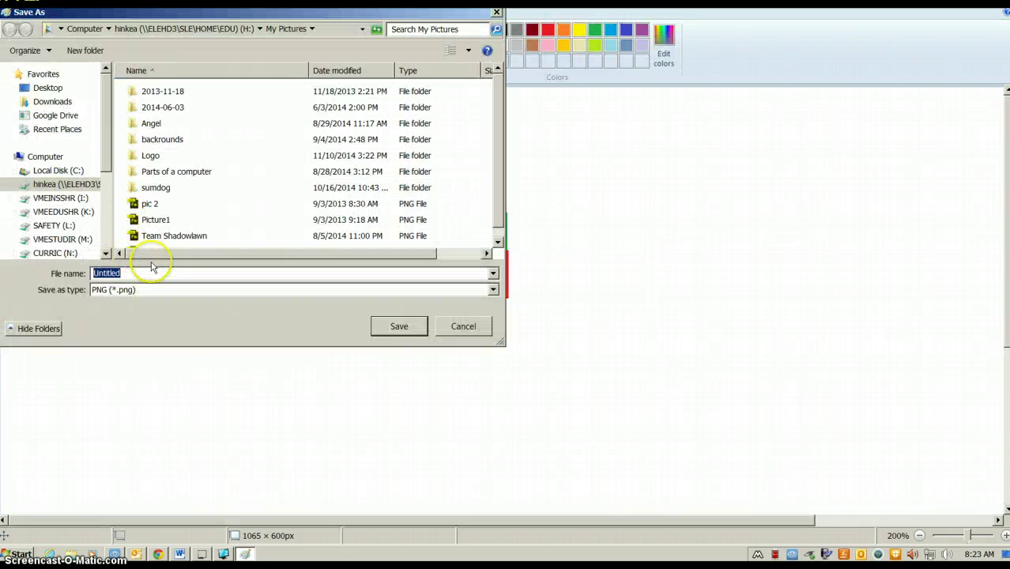
{"action": "type", "text": "Logo"}
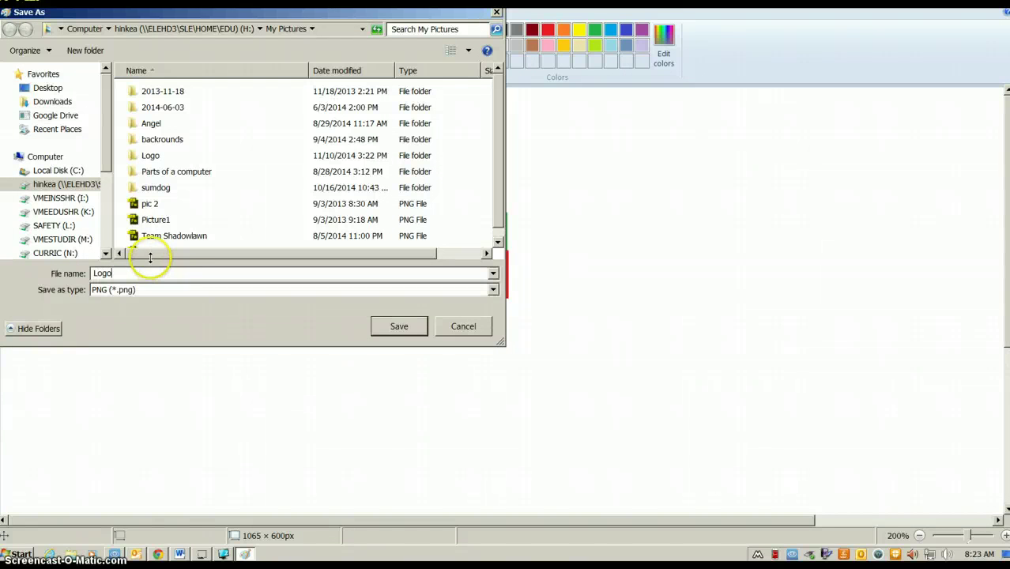